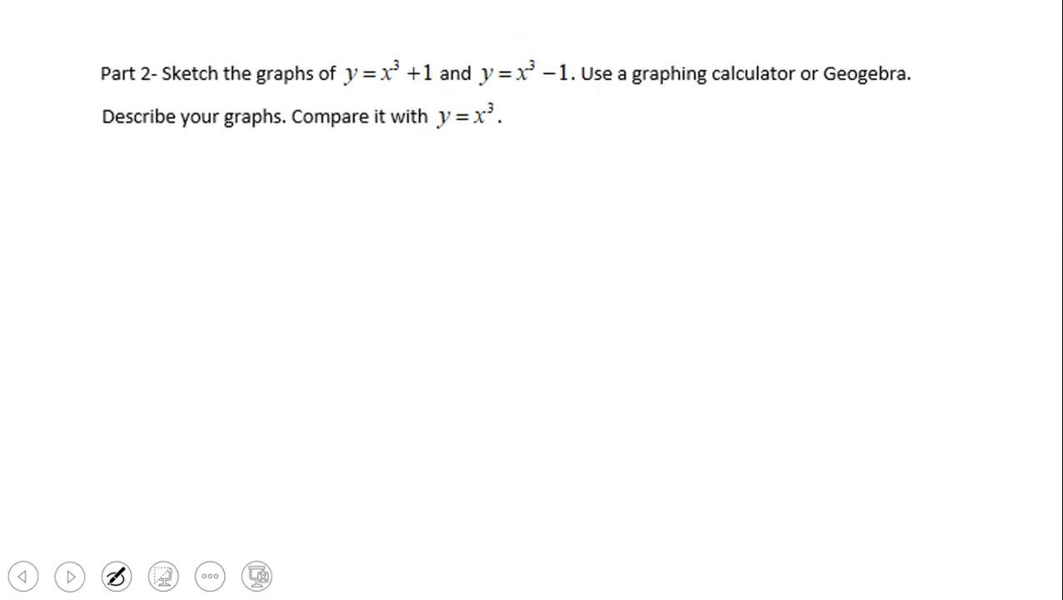
Circle the three equations y = x³ + 1, y = x³ and y = x³ − 1 in red
mouse_move(439, 51)
left_mouse_down()
mouse_move(375, 38)
mouse_move(393, 98)
mouse_move(418, 39)
left_mouse_up()
mouse_move(458, 97)
left_mouse_down()
mouse_move(420, 130)
mouse_move(517, 129)
mouse_move(493, 95)
left_mouse_up()
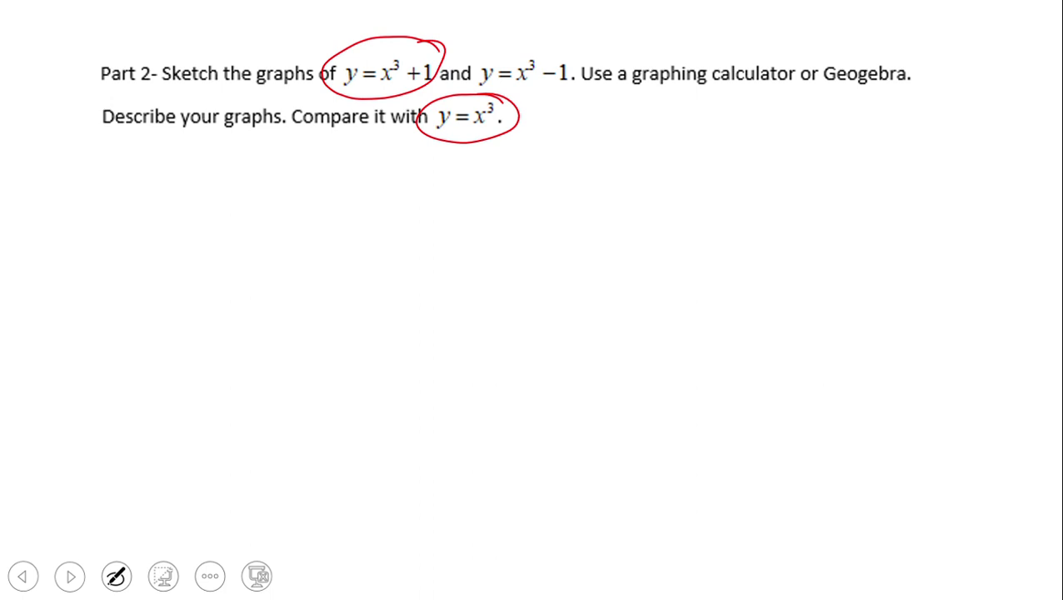
mouse_move(557, 41)
left_mouse_down()
mouse_move(476, 71)
mouse_move(516, 97)
mouse_move(571, 78)
left_mouse_up()
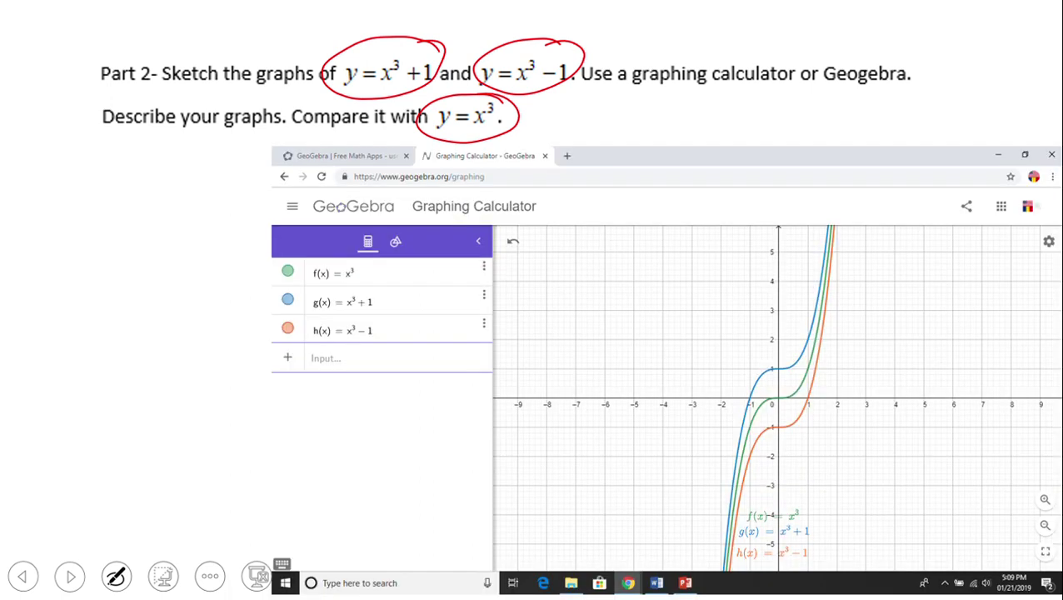
Circle the f(x) = x³ and g(x) = x³ + 1 entries and graph labels, and mark their y-intercepts
mouse_move(361, 248)
left_mouse_down()
mouse_move(299, 274)
mouse_move(331, 287)
mouse_move(382, 261)
mouse_move(349, 245)
left_mouse_up()
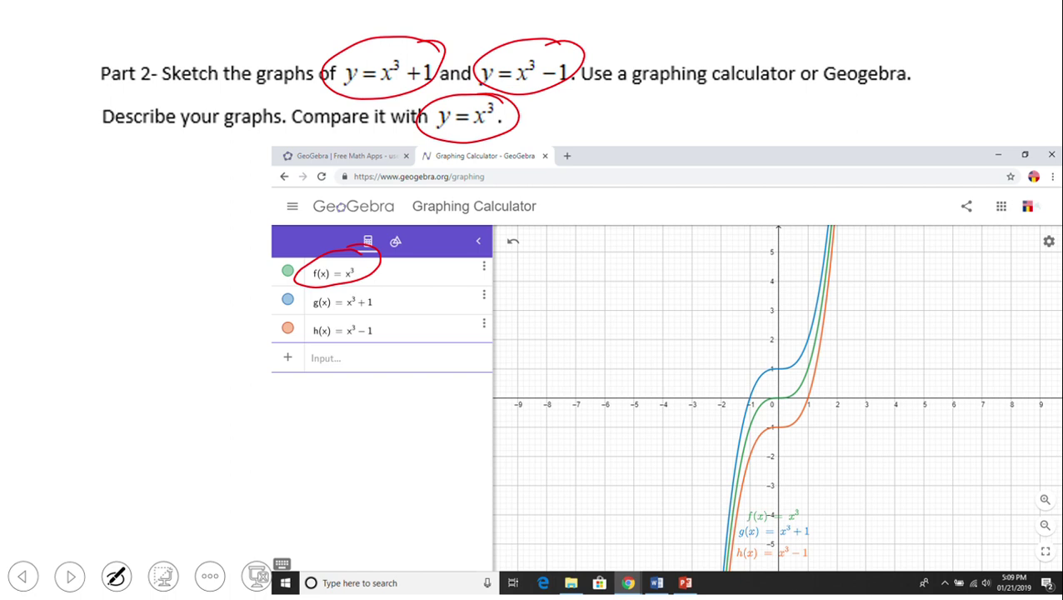
mouse_move(800, 493)
left_mouse_down()
mouse_move(745, 512)
mouse_move(794, 523)
mouse_move(815, 510)
mouse_move(796, 491)
left_mouse_up()
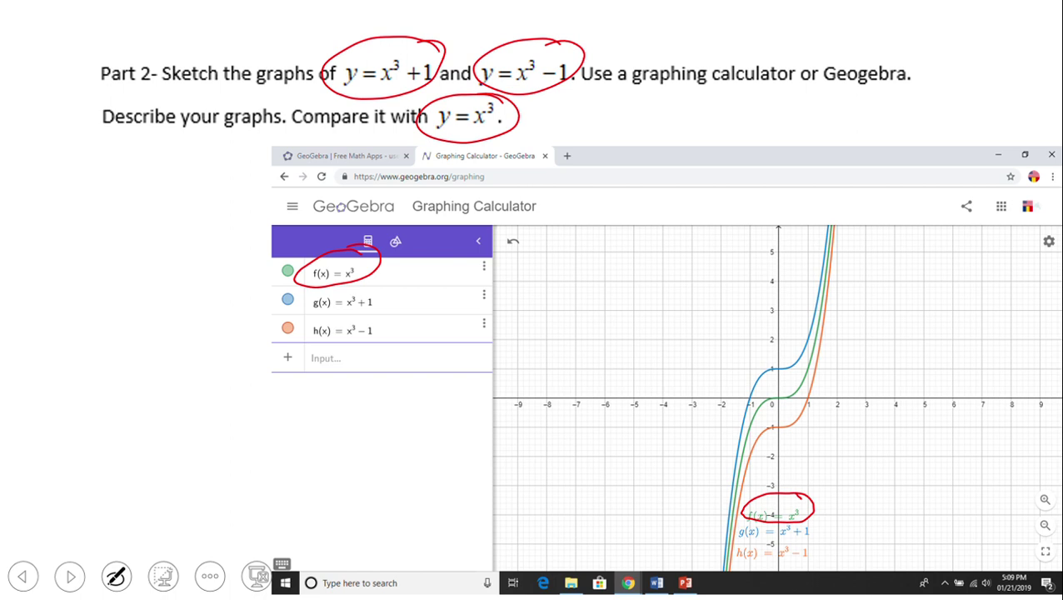
mouse_move(391, 288)
left_mouse_down()
mouse_move(358, 286)
mouse_move(325, 316)
mouse_move(392, 288)
left_mouse_up()
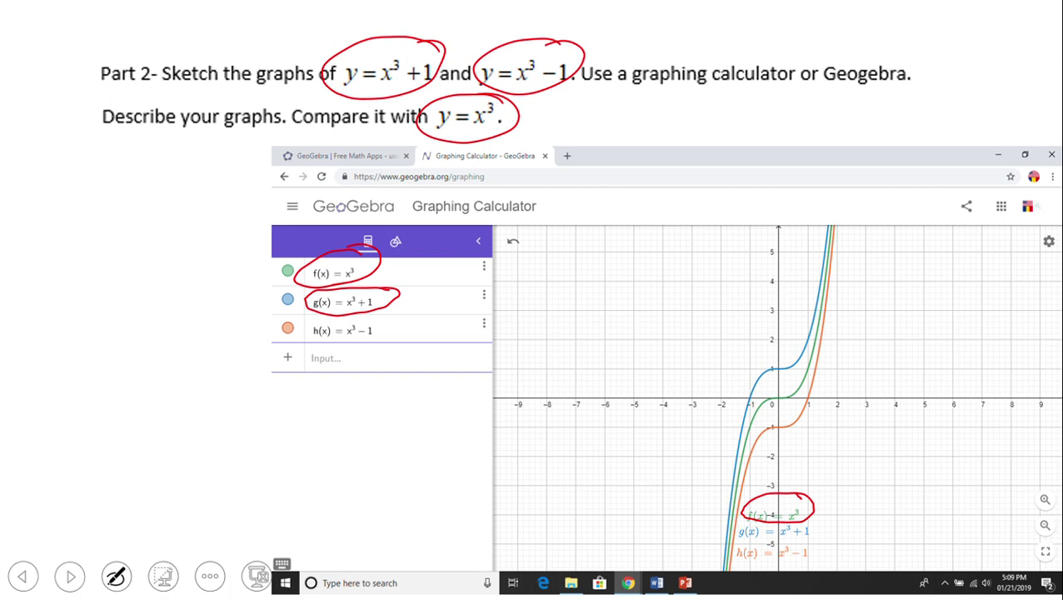
mouse_move(813, 520)
left_mouse_down()
mouse_move(745, 527)
mouse_move(747, 538)
mouse_move(794, 541)
mouse_move(818, 518)
left_mouse_up()
mouse_move(770, 390)
left_mouse_down()
mouse_move(777, 399)
mouse_move(778, 372)
left_mouse_up()
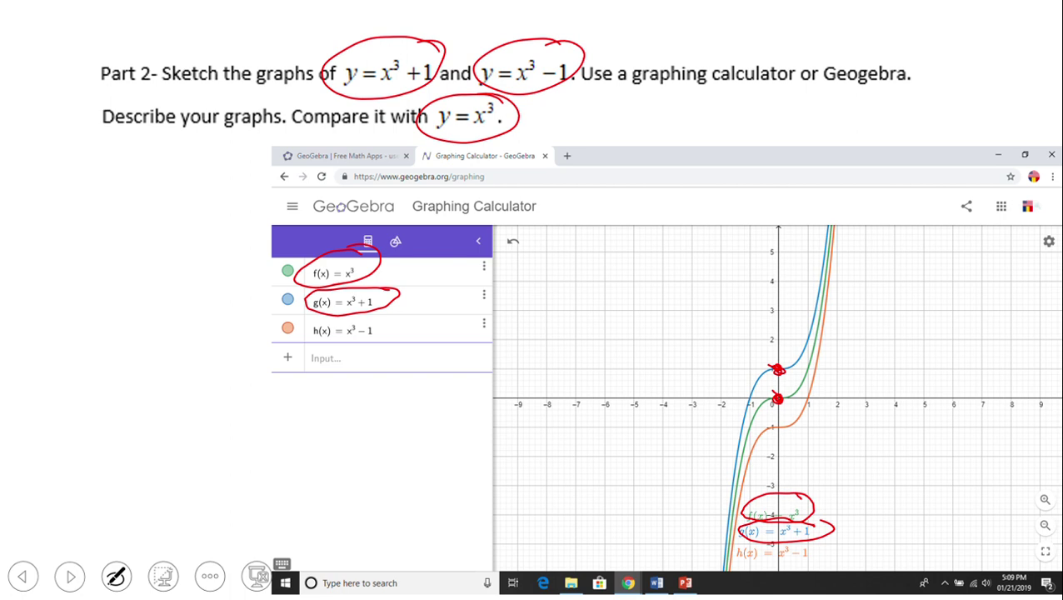
Handwrite 'move up 1 unit' beside the g(x) entry
left_click_drag(418, 291, 453, 308)
mouse_move(460, 300)
left_mouse_down()
mouse_move(488, 312)
mouse_move(542, 309)
left_mouse_up()
mouse_move(551, 293)
left_mouse_down()
mouse_move(598, 283)
mouse_move(598, 308)
mouse_move(657, 306)
left_mouse_up()
left_click_drag(666, 258, 666, 300)
left_click_drag(648, 268, 688, 266)
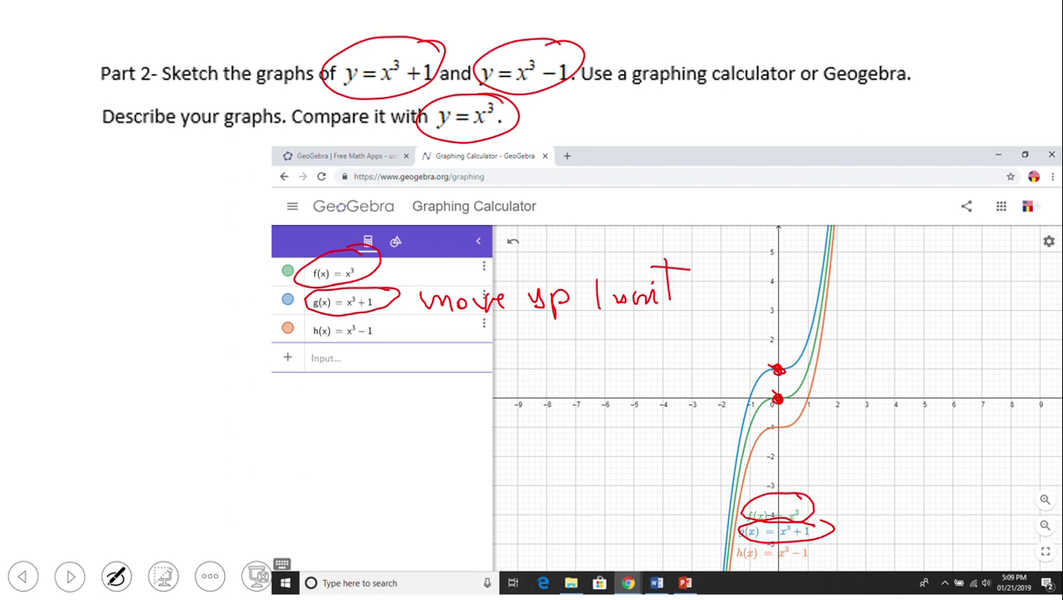
Begin the handwritten example 'y = x³ +' below the list
left_click_drag(239, 430, 252, 442)
mouse_move(256, 428)
left_mouse_down()
mouse_move(253, 498)
mouse_move(242, 466)
left_mouse_up()
left_click_drag(281, 438, 334, 454)
left_click_drag(332, 426, 313, 455)
mouse_move(338, 386)
left_mouse_down()
mouse_move(354, 405)
mouse_move(345, 430)
left_mouse_up()
left_click_drag(358, 438, 386, 437)
mouse_move(377, 423)
left_mouse_down()
mouse_move(374, 454)
mouse_move(414, 456)
mouse_move(398, 462)
mouse_move(416, 428)
left_mouse_up()
Complete the example as '5 → up 5 units', then circle the h(x) entry in black
left_click_drag(430, 438, 463, 438)
mouse_move(456, 425)
left_mouse_down()
mouse_move(456, 462)
mouse_move(501, 433)
left_mouse_up()
mouse_move(507, 426)
left_mouse_down()
mouse_move(510, 448)
mouse_move(511, 433)
left_mouse_up()
mouse_move(524, 430)
left_mouse_down()
mouse_move(526, 471)
mouse_move(525, 452)
left_mouse_up()
mouse_move(577, 416)
left_mouse_down()
mouse_move(567, 444)
mouse_move(595, 408)
left_mouse_up()
left_click_drag(568, 429, 571, 438)
mouse_move(608, 429)
left_mouse_down()
mouse_move(610, 443)
mouse_move(645, 426)
mouse_move(660, 441)
left_mouse_up()
mouse_move(666, 389)
left_mouse_down()
mouse_move(674, 442)
mouse_move(685, 407)
left_mouse_up()
left_click_drag(694, 416, 678, 441)
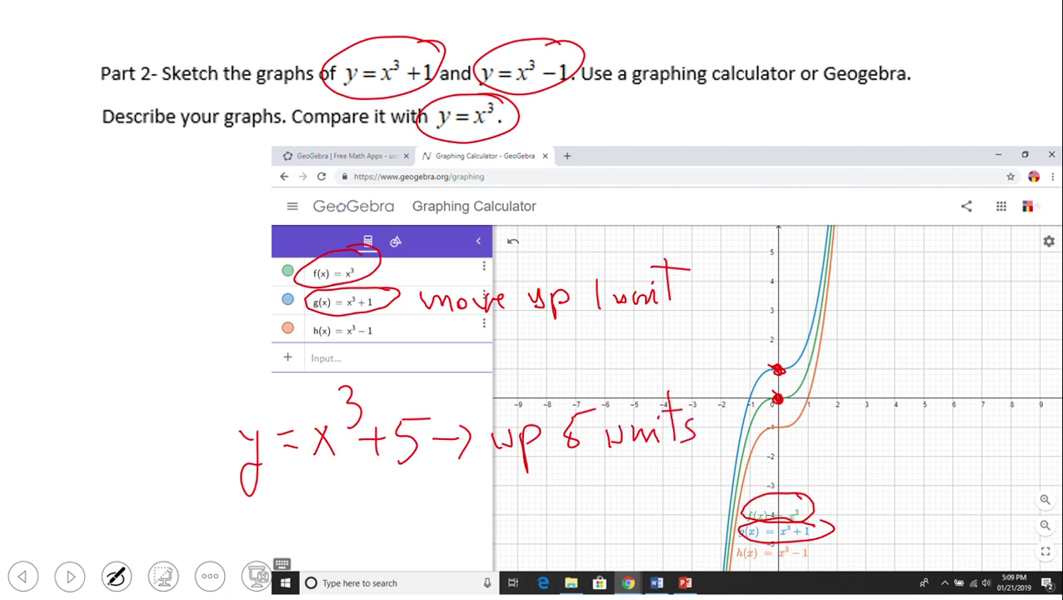
mouse_move(391, 320)
left_mouse_down()
mouse_move(315, 328)
mouse_move(315, 354)
mouse_move(401, 327)
mouse_move(368, 316)
left_mouse_up()
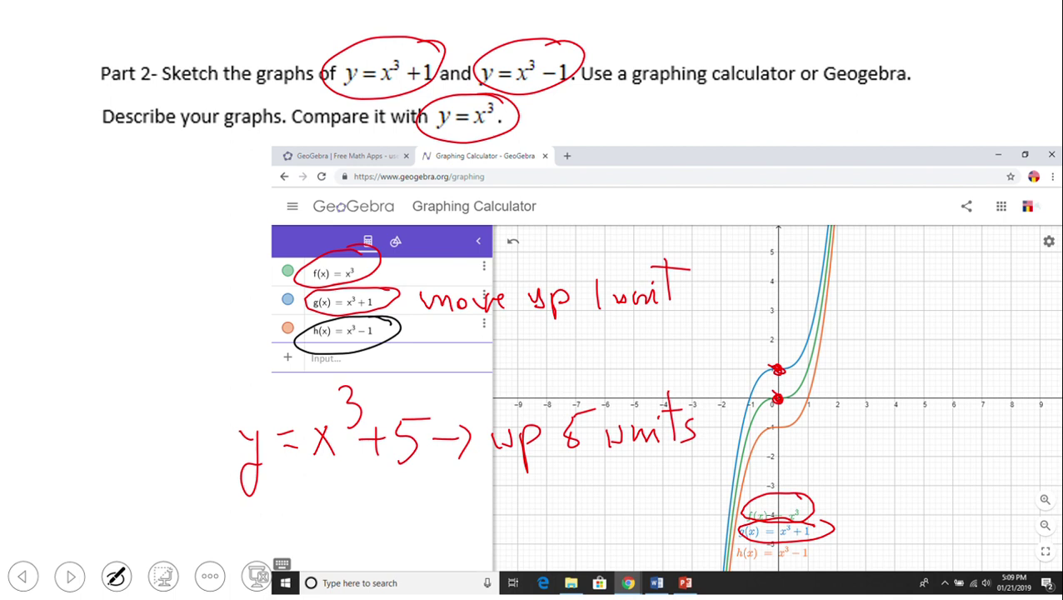
Circle the h(x) graph label, mark its y-intercept at −1, and write 'move down 1 unit'
mouse_move(824, 543)
left_mouse_down()
mouse_move(733, 556)
mouse_move(792, 583)
mouse_move(822, 543)
left_mouse_up()
left_click_drag(781, 422, 774, 427)
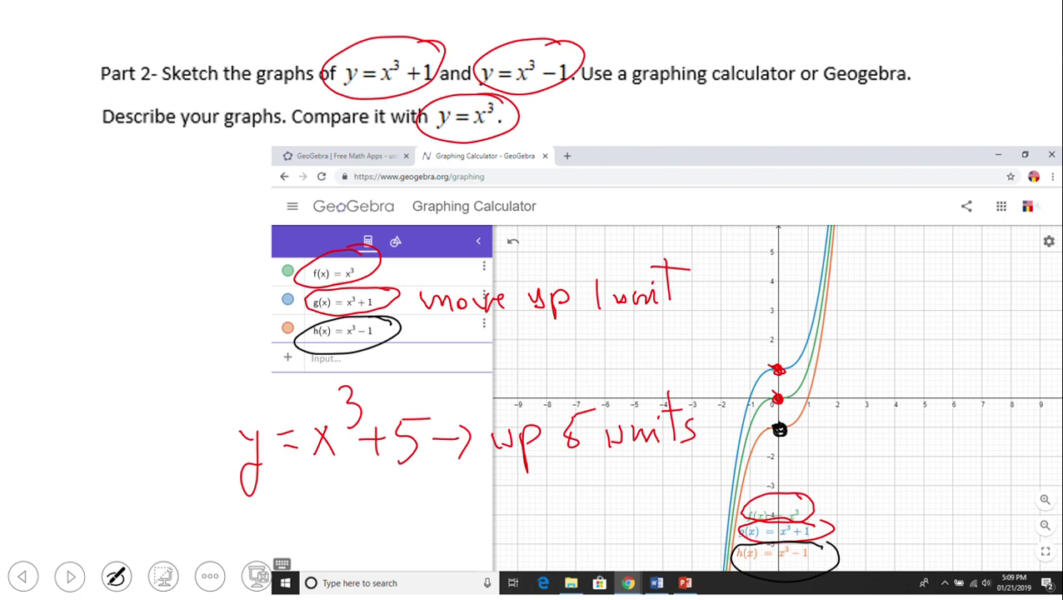
mouse_move(419, 329)
left_mouse_down()
mouse_move(453, 347)
mouse_move(470, 333)
mouse_move(546, 340)
mouse_move(607, 329)
mouse_move(638, 342)
mouse_move(662, 327)
mouse_move(709, 335)
left_mouse_up()
left_click_drag(689, 303, 730, 300)
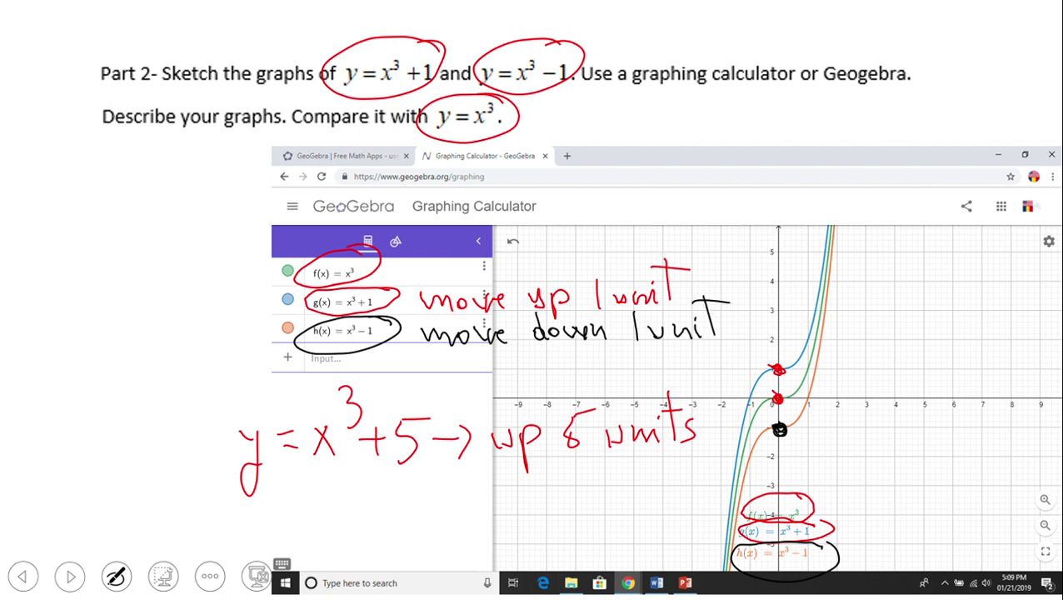
Draw an arrow from f(x) labelled 'parent graph'
mouse_move(398, 267)
left_mouse_down()
mouse_move(506, 215)
mouse_move(516, 231)
left_mouse_up()
mouse_move(558, 190)
left_mouse_down()
mouse_move(564, 226)
mouse_move(582, 195)
left_mouse_up()
mouse_move(586, 179)
left_mouse_down()
mouse_move(608, 190)
mouse_move(639, 158)
mouse_move(644, 171)
mouse_move(669, 156)
mouse_move(666, 125)
mouse_move(683, 162)
mouse_move(682, 123)
left_mouse_up()
mouse_move(721, 129)
left_mouse_down()
mouse_move(739, 148)
mouse_move(738, 160)
mouse_move(756, 117)
left_mouse_up()
left_click_drag(764, 115, 778, 127)
mouse_move(779, 117)
left_mouse_down()
mouse_move(788, 150)
mouse_move(795, 117)
left_mouse_up()
mouse_move(792, 92)
left_mouse_down()
mouse_move(788, 125)
mouse_move(817, 129)
left_mouse_up()
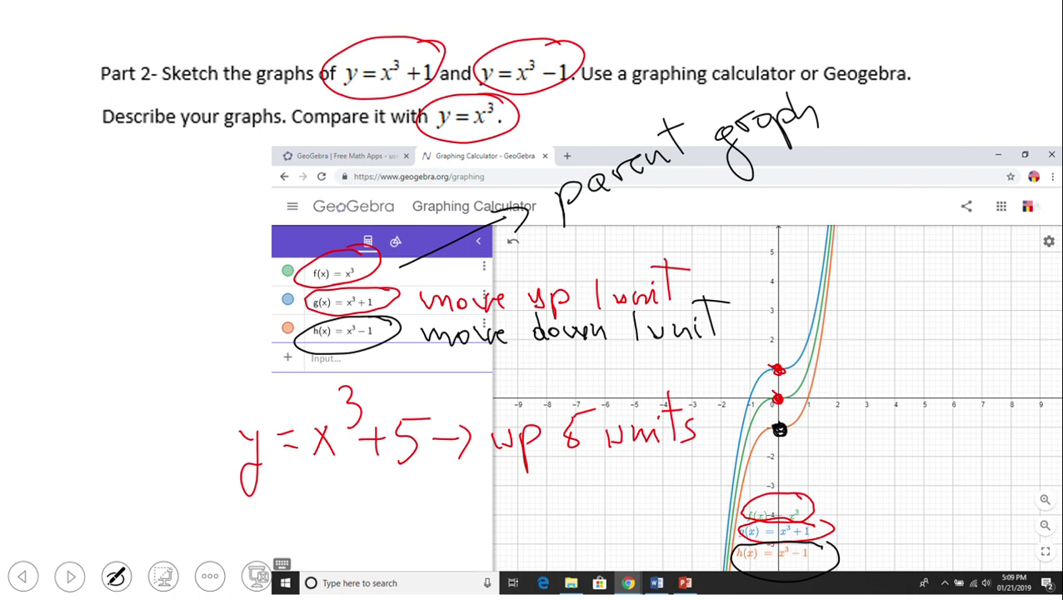
Handwrite the example y = x³ − 10, then advance to the Part 3 slide
mouse_move(251, 503)
left_mouse_down()
mouse_move(265, 518)
mouse_move(260, 556)
left_mouse_up()
left_click_drag(288, 508, 308, 505)
left_click_drag(296, 522, 340, 511)
left_click_drag(335, 511, 328, 523)
mouse_move(343, 466)
left_mouse_down()
mouse_move(358, 498)
mouse_move(396, 513)
left_mouse_up()
mouse_move(408, 491)
left_mouse_down()
mouse_move(411, 523)
mouse_move(428, 523)
left_mouse_up()
mouse_move(428, 523)
left_mouse_down()
mouse_move(443, 520)
mouse_move(426, 492)
left_mouse_up()
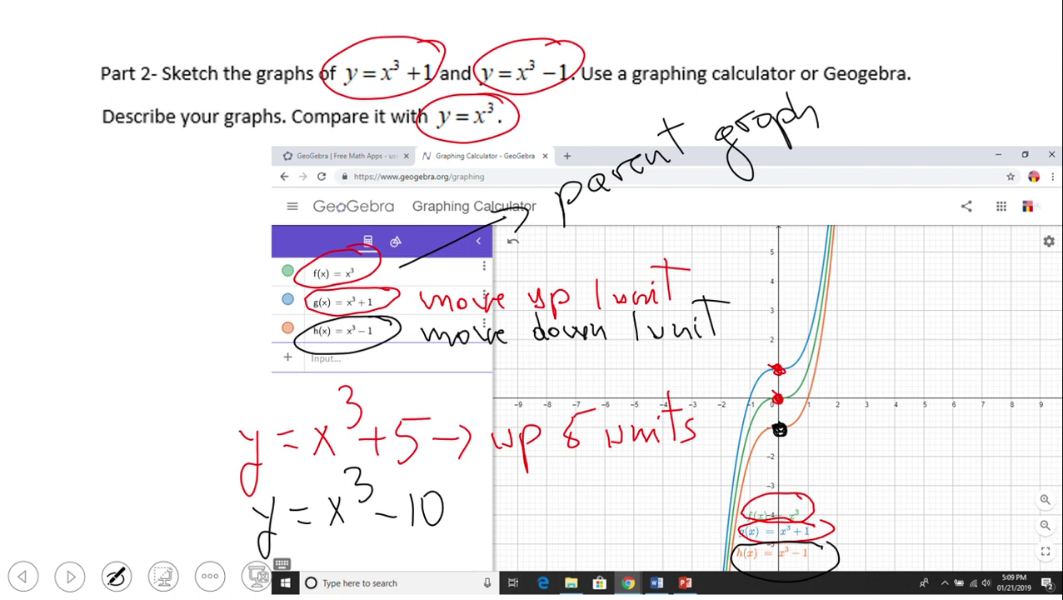
key("Right")
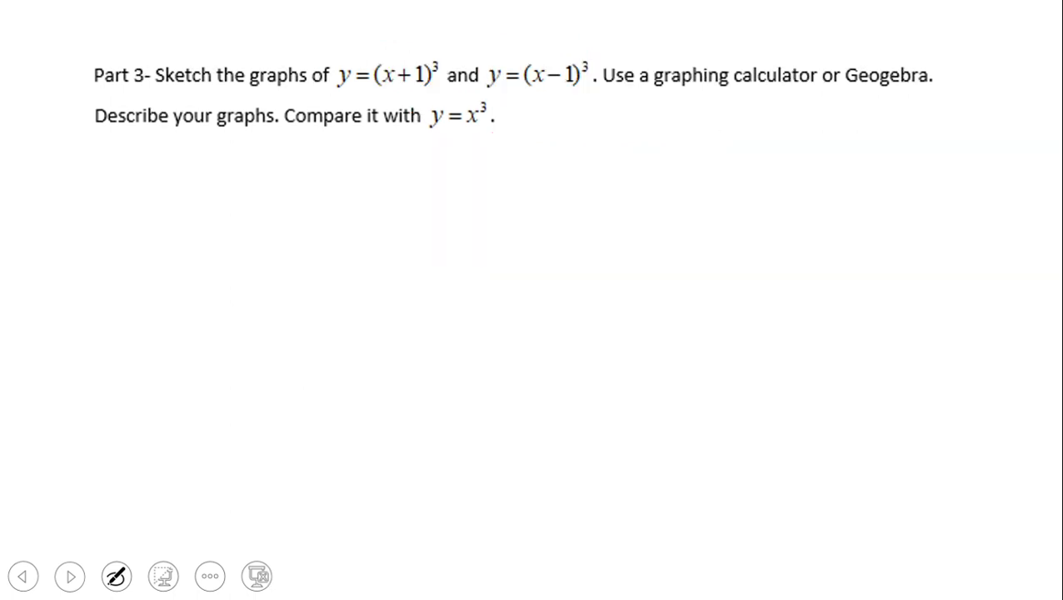
Circle y = (x+1)³, y = x³, y = (x−1)³ and the f(x) = x³ entry in black
mouse_move(499, 101)
left_mouse_down()
mouse_move(436, 99)
mouse_move(510, 132)
mouse_move(496, 98)
left_mouse_up()
mouse_move(450, 44)
left_mouse_down()
mouse_move(366, 43)
mouse_move(388, 107)
mouse_move(440, 36)
mouse_move(429, 36)
left_mouse_up()
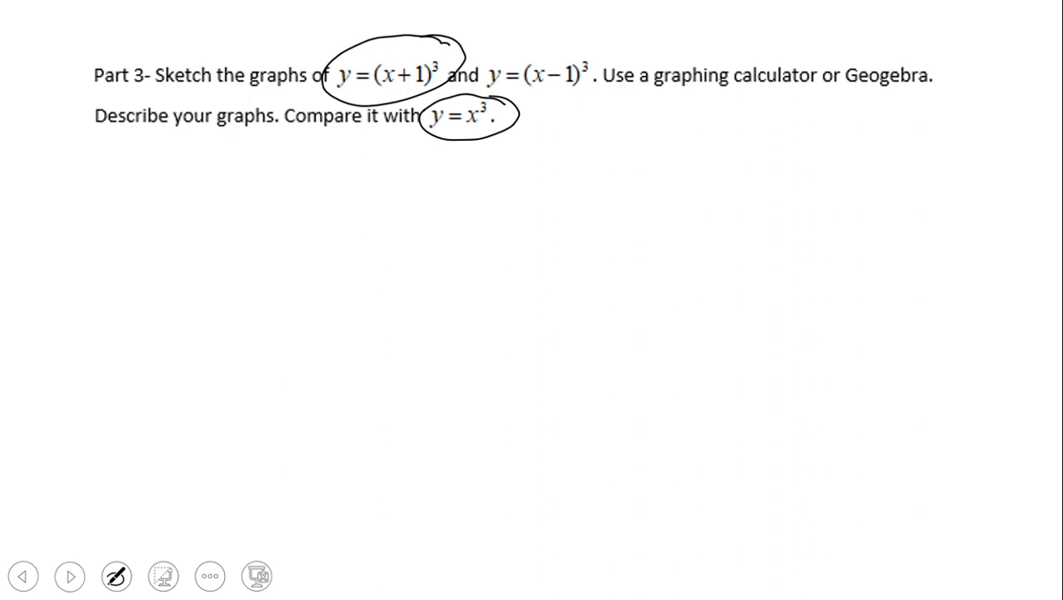
mouse_move(593, 35)
left_mouse_down()
mouse_move(496, 62)
mouse_move(593, 86)
mouse_move(598, 35)
left_mouse_up()
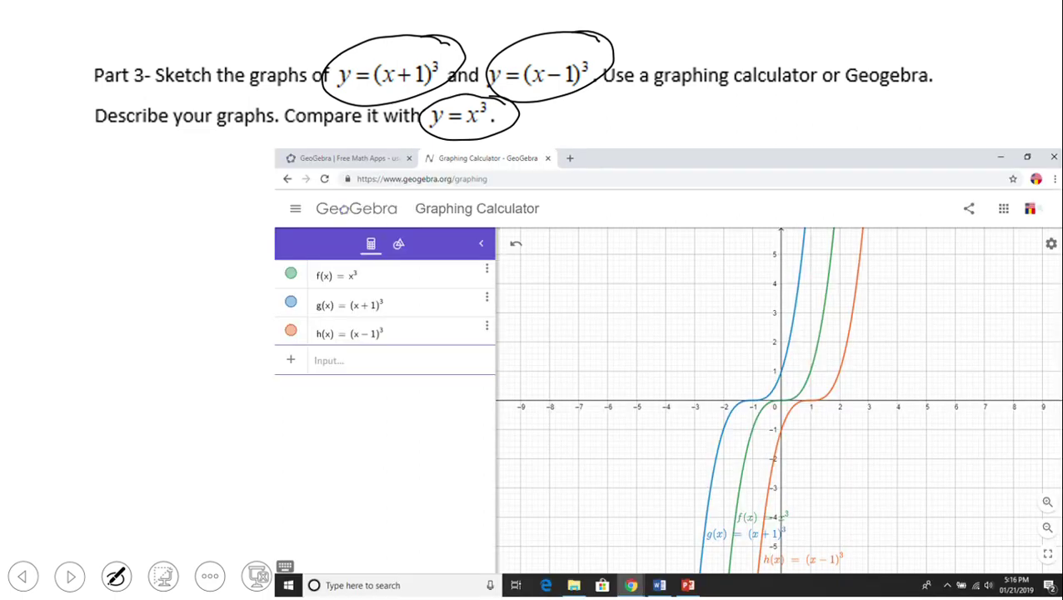
mouse_move(370, 260)
left_mouse_down()
mouse_move(310, 283)
mouse_move(387, 267)
mouse_move(366, 251)
mouse_move(426, 278)
mouse_move(425, 258)
mouse_move(519, 205)
mouse_move(514, 194)
mouse_move(531, 174)
mouse_move(582, 213)
mouse_move(595, 166)
mouse_move(622, 155)
mouse_move(645, 179)
mouse_move(641, 138)
left_mouse_up()
Finish 'parent graph', circle g(x), and mark flat points at the origin and (−1, 0)
mouse_move(646, 113)
left_mouse_down()
mouse_move(657, 152)
mouse_move(694, 148)
left_mouse_up()
left_click_drag(778, 399, 779, 399)
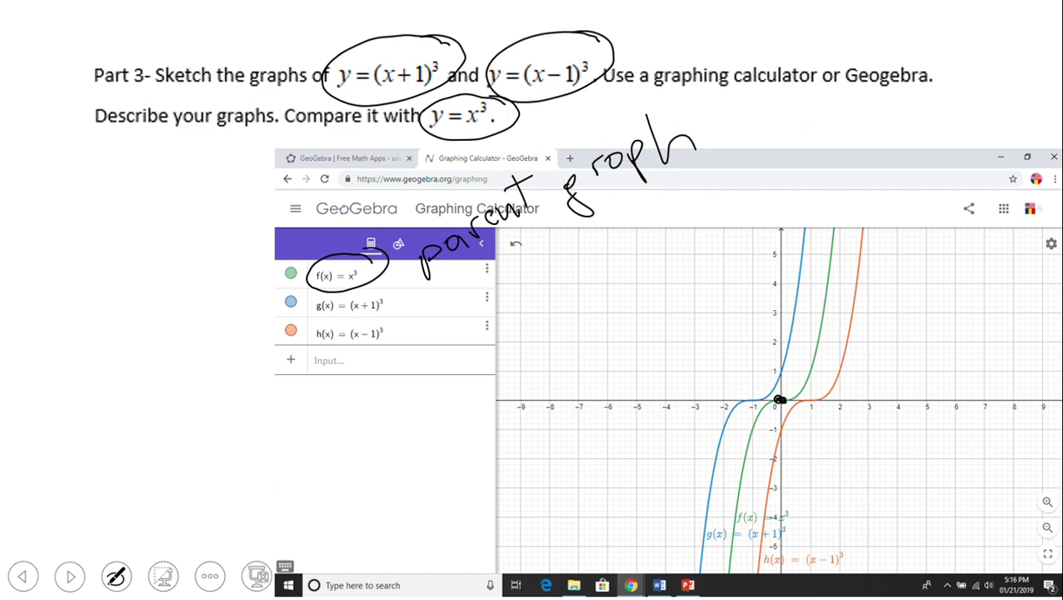
mouse_move(400, 286)
left_mouse_down()
mouse_move(347, 285)
mouse_move(325, 314)
mouse_move(392, 287)
left_mouse_up()
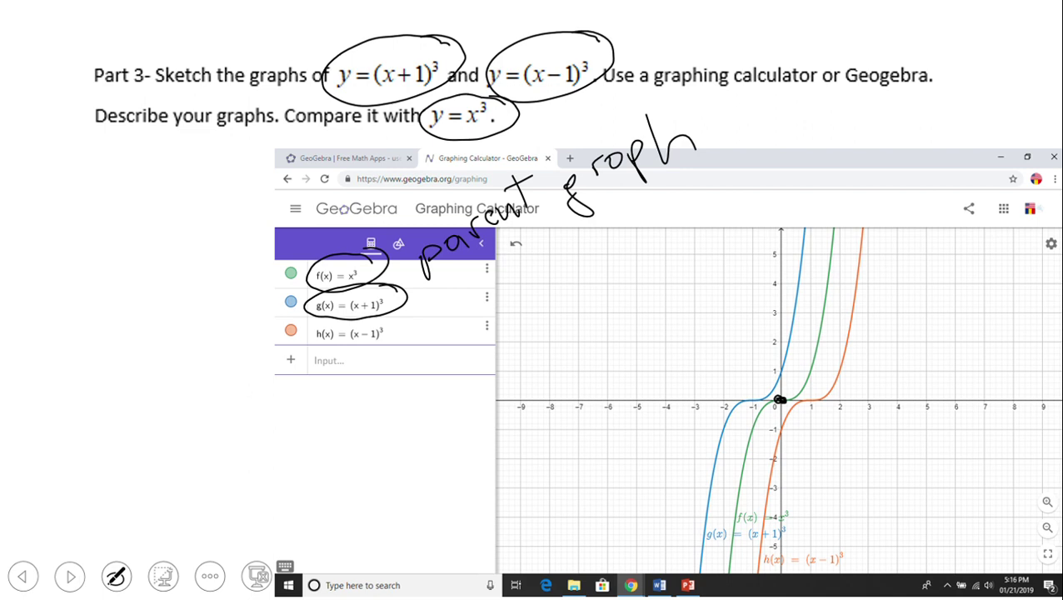
left_click_drag(748, 398, 748, 400)
Write 'move left one unit' beside the g(x) entry
mouse_move(415, 299)
left_mouse_down()
mouse_move(442, 313)
mouse_move(493, 299)
mouse_move(496, 315)
mouse_move(553, 308)
mouse_move(566, 283)
mouse_move(582, 309)
mouse_move(600, 293)
left_mouse_up()
left_click_drag(630, 298, 741, 305)
mouse_move(747, 267)
left_mouse_down()
mouse_move(751, 309)
mouse_move(755, 267)
left_mouse_up()
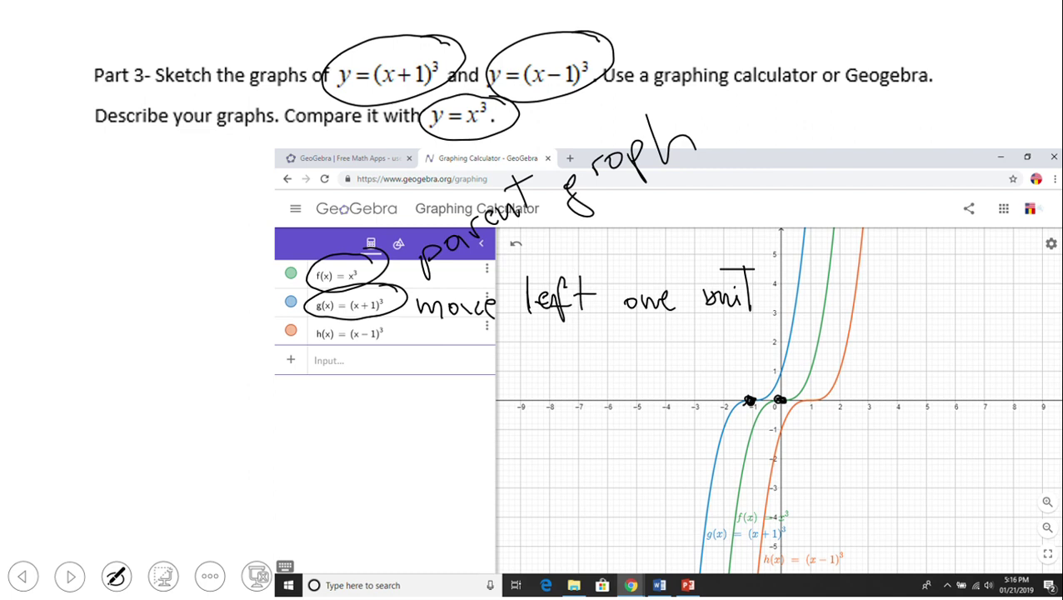
In red, circle the h(x) entry and label, mark (1, 0), and begin 'move right'
mouse_move(398, 323)
left_mouse_down()
mouse_move(350, 360)
mouse_move(391, 321)
left_mouse_up()
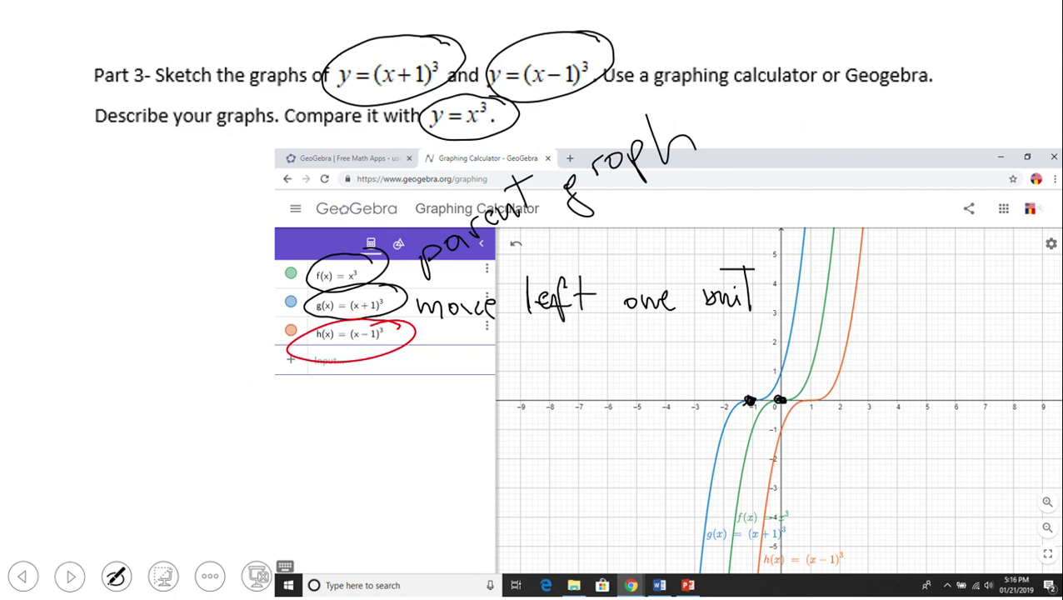
mouse_move(864, 541)
left_mouse_down()
mouse_move(774, 579)
mouse_move(839, 533)
left_mouse_up()
left_click_drag(807, 398, 816, 401)
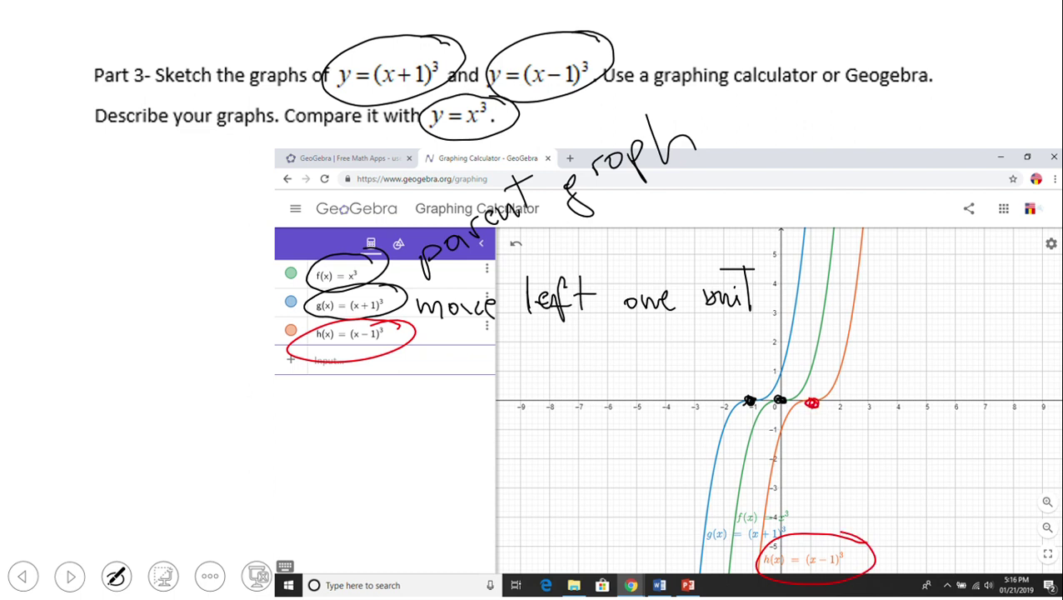
mouse_move(432, 325)
left_mouse_down()
mouse_move(516, 343)
mouse_move(558, 331)
mouse_move(573, 363)
mouse_move(601, 316)
mouse_move(641, 336)
mouse_move(737, 330)
left_mouse_up()
Finish 'move right one unit' and handwrite the example y = (x − 10)³
mouse_move(748, 338)
left_mouse_down()
mouse_move(760, 327)
mouse_move(770, 341)
left_mouse_up()
left_click_drag(752, 309, 784, 303)
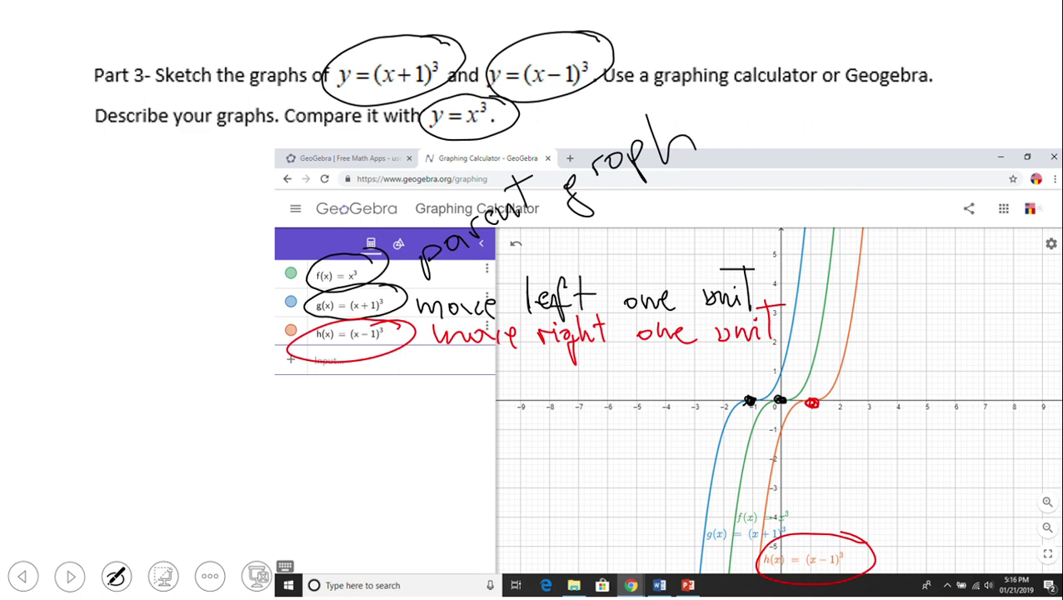
mouse_move(257, 408)
left_mouse_down()
mouse_move(280, 413)
mouse_move(268, 458)
left_mouse_up()
left_click_drag(293, 410, 308, 408)
mouse_move(305, 421)
left_mouse_down()
mouse_move(320, 393)
mouse_move(330, 438)
left_mouse_up()
left_click_drag(340, 402, 353, 429)
mouse_move(350, 405)
left_mouse_down()
mouse_move(338, 428)
mouse_move(381, 411)
mouse_move(388, 428)
left_mouse_up()
mouse_move(403, 408)
left_mouse_down()
mouse_move(398, 430)
mouse_move(408, 408)
left_mouse_up()
left_click_drag(416, 388, 416, 454)
mouse_move(427, 380)
left_mouse_down()
mouse_move(441, 390)
mouse_move(426, 396)
mouse_move(464, 421)
left_mouse_up()
Add '→ 10 units right' after the y = (x − 10)³ example
left_click_drag(451, 408, 452, 433)
mouse_move(488, 403)
left_mouse_down()
mouse_move(485, 431)
mouse_move(500, 408)
mouse_move(570, 425)
left_mouse_up()
left_click_drag(573, 383, 583, 425)
mouse_move(566, 390)
left_mouse_down()
mouse_move(588, 388)
mouse_move(590, 427)
mouse_move(645, 411)
mouse_move(656, 453)
left_mouse_up()
left_click_drag(671, 385, 693, 419)
Start a second example y = (x + 7) → 7 units on the next line
mouse_move(248, 482)
left_mouse_down()
mouse_move(265, 503)
mouse_move(262, 535)
left_mouse_up()
left_click_drag(303, 503, 316, 502)
left_click_drag(337, 461, 338, 518)
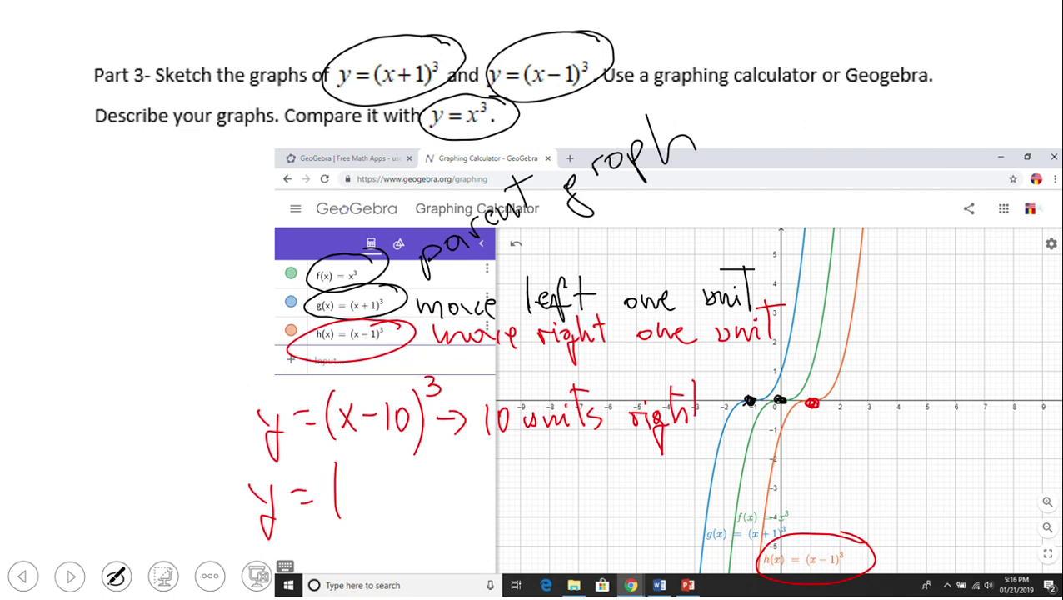
mouse_move(351, 473)
left_mouse_down()
mouse_move(368, 504)
mouse_move(354, 505)
left_mouse_up()
mouse_move(372, 481)
left_mouse_down()
mouse_move(393, 481)
mouse_move(385, 498)
left_mouse_up()
mouse_move(400, 472)
left_mouse_down()
mouse_move(415, 470)
mouse_move(407, 501)
left_mouse_up()
mouse_move(428, 451)
left_mouse_down()
mouse_move(439, 508)
mouse_move(474, 488)
mouse_move(528, 500)
mouse_move(600, 491)
left_mouse_up()
left_click_drag(607, 451, 611, 489)
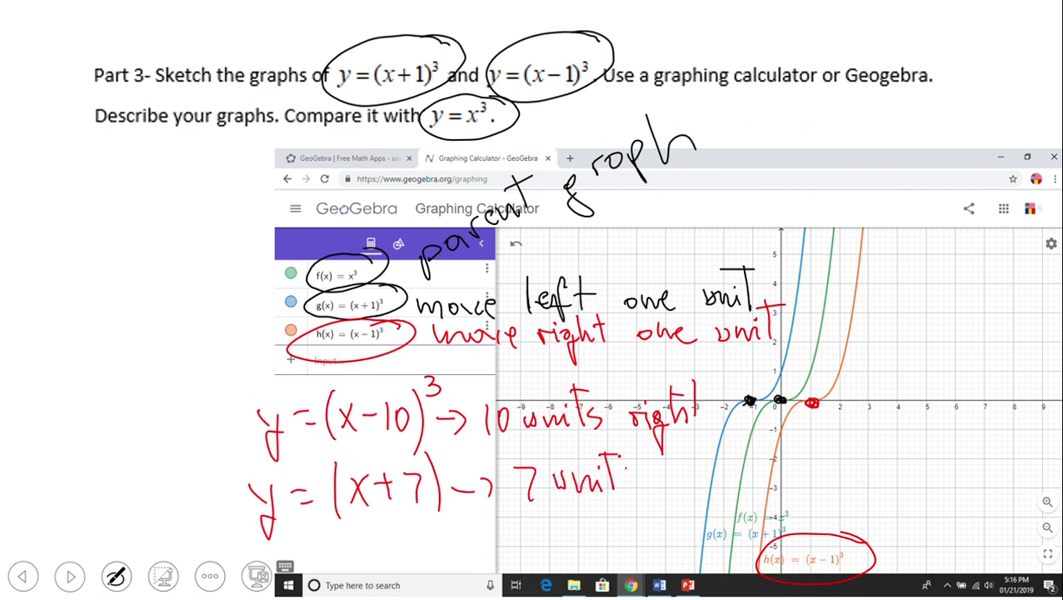